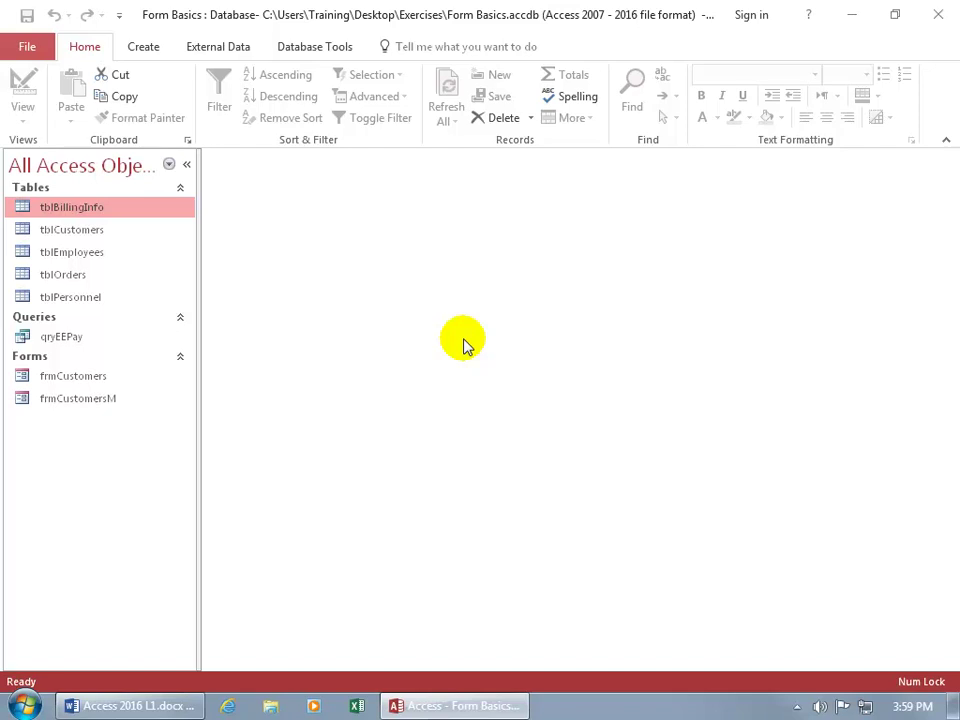
Launch the Form Wizard from the Create tab, which opens with tblBillingInfo fields listed
click(148, 50)
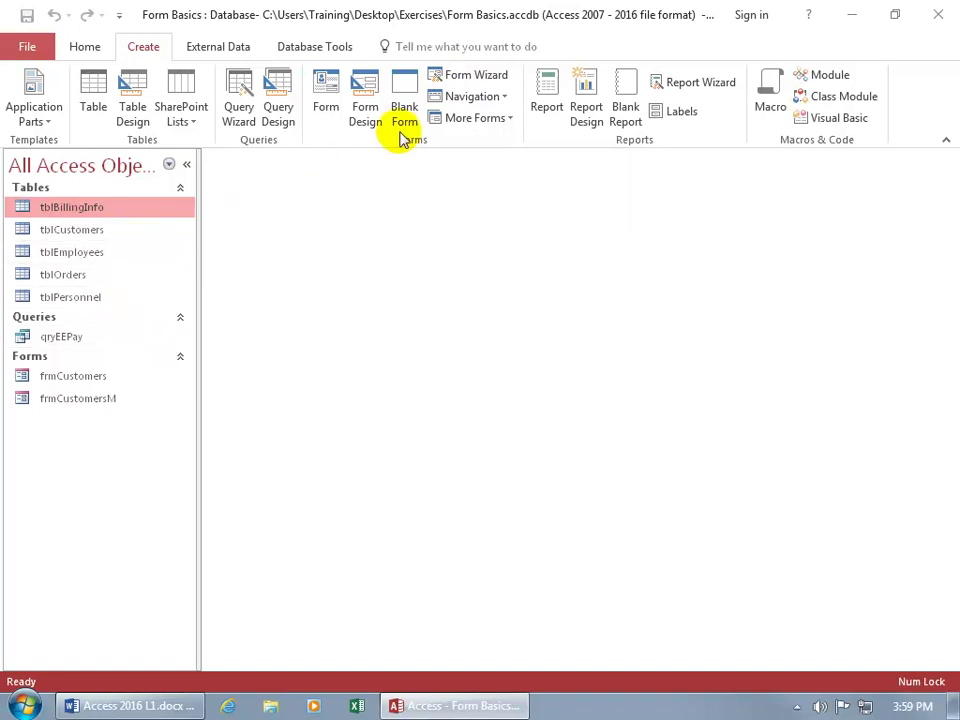
click(467, 82)
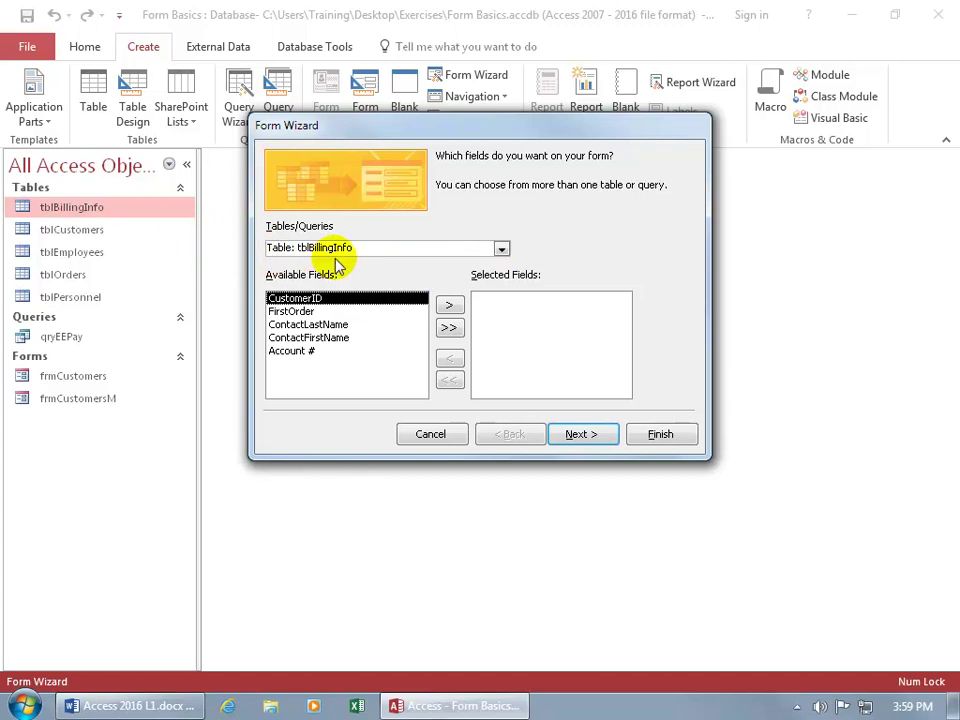
Cancel the wizard, reopen it from tblCustomers, and switch its source to the qryEEPay query
click(441, 437)
click(102, 233)
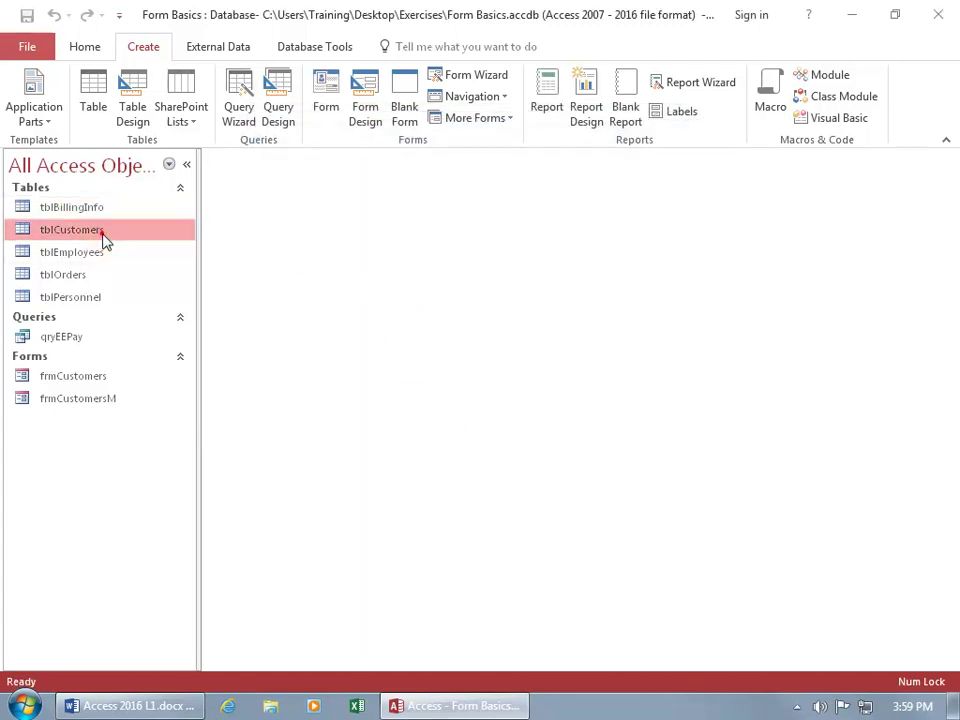
click(455, 75)
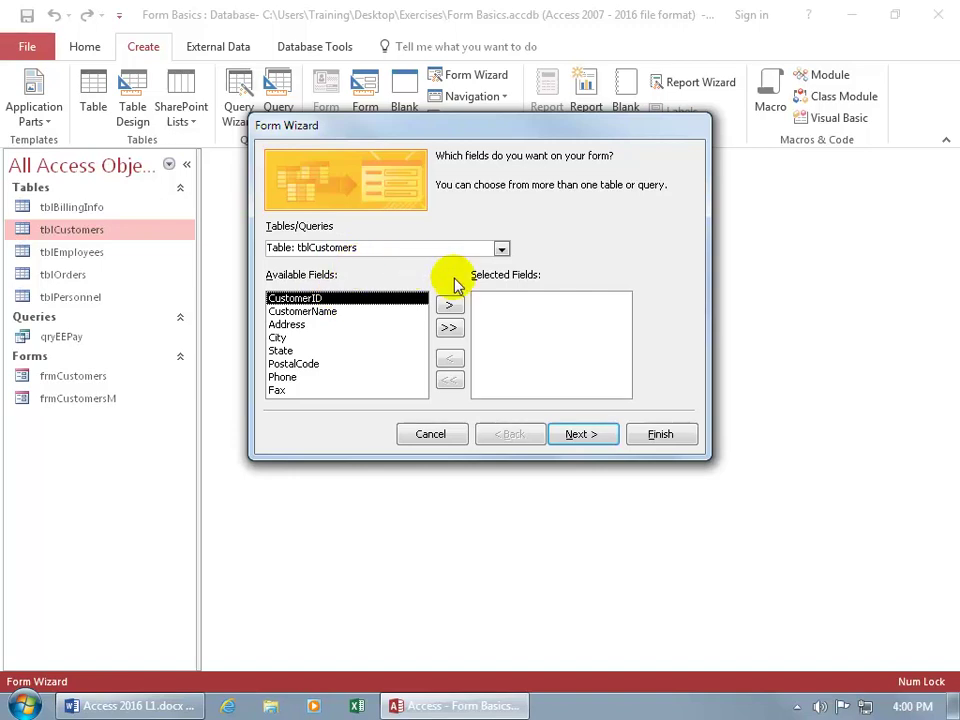
click(502, 250)
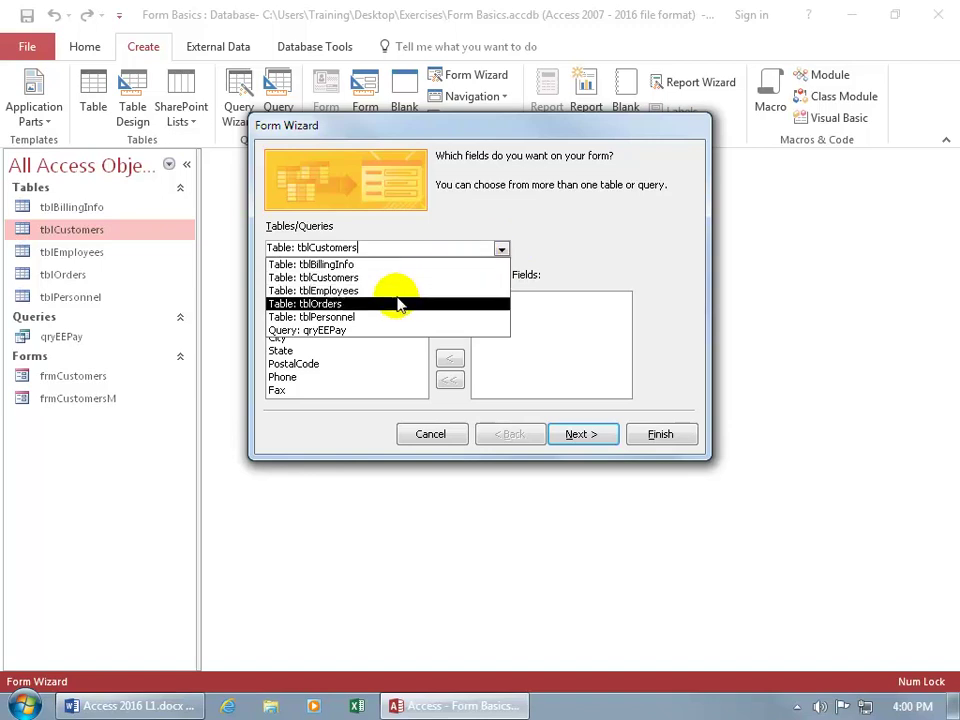
click(300, 330)
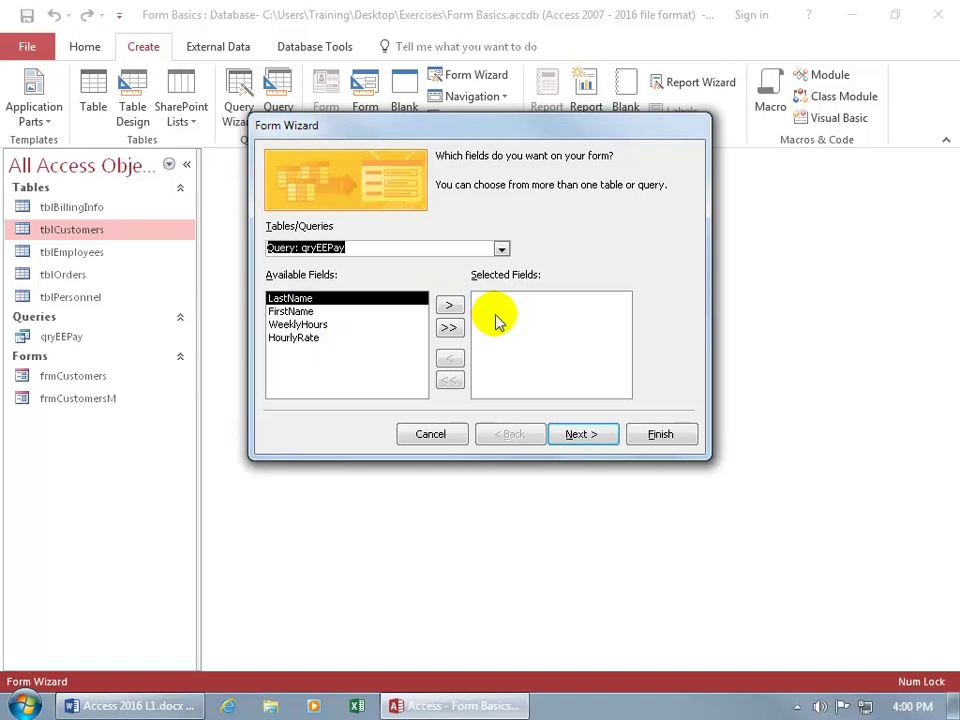
Practise adding LastName, WeeklyHours and all fields, removing HourlyRate, then clear every selected field
double_click(305, 298)
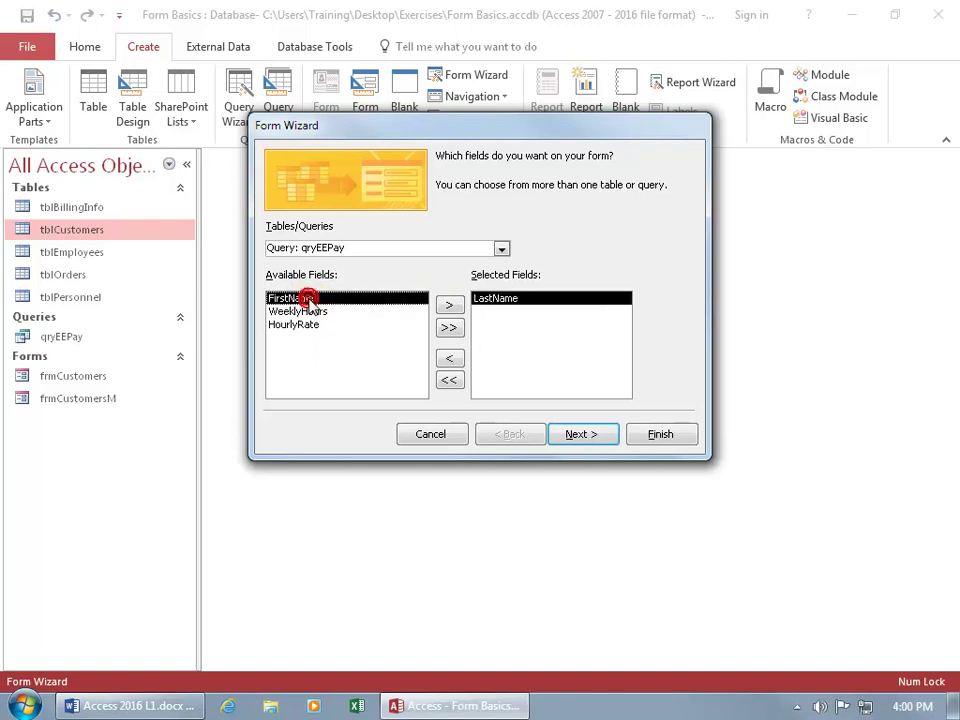
click(298, 311)
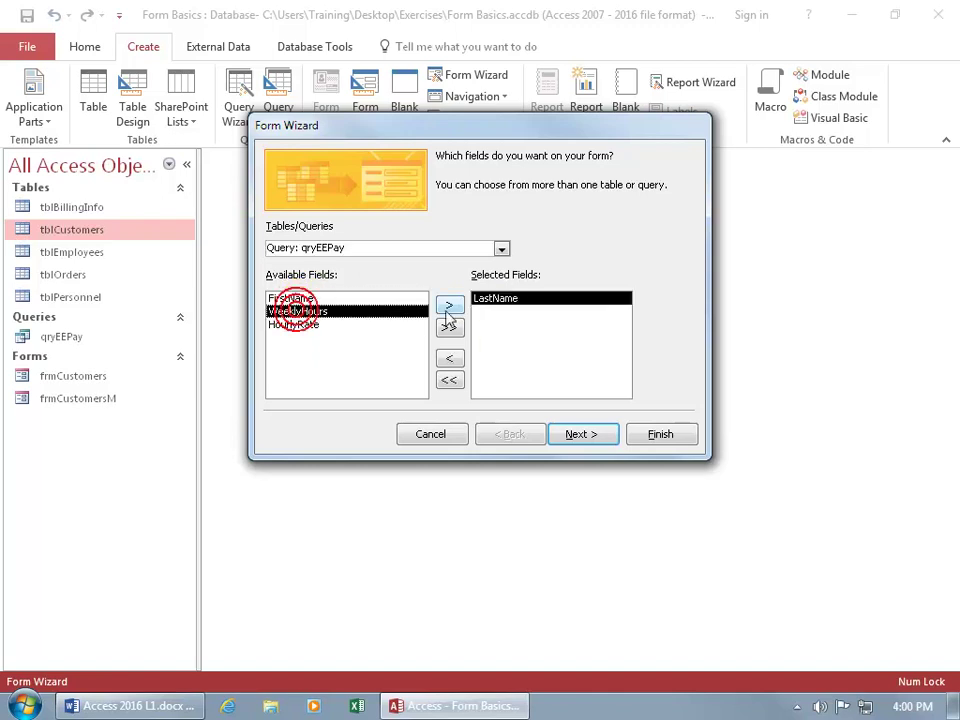
click(450, 305)
click(449, 328)
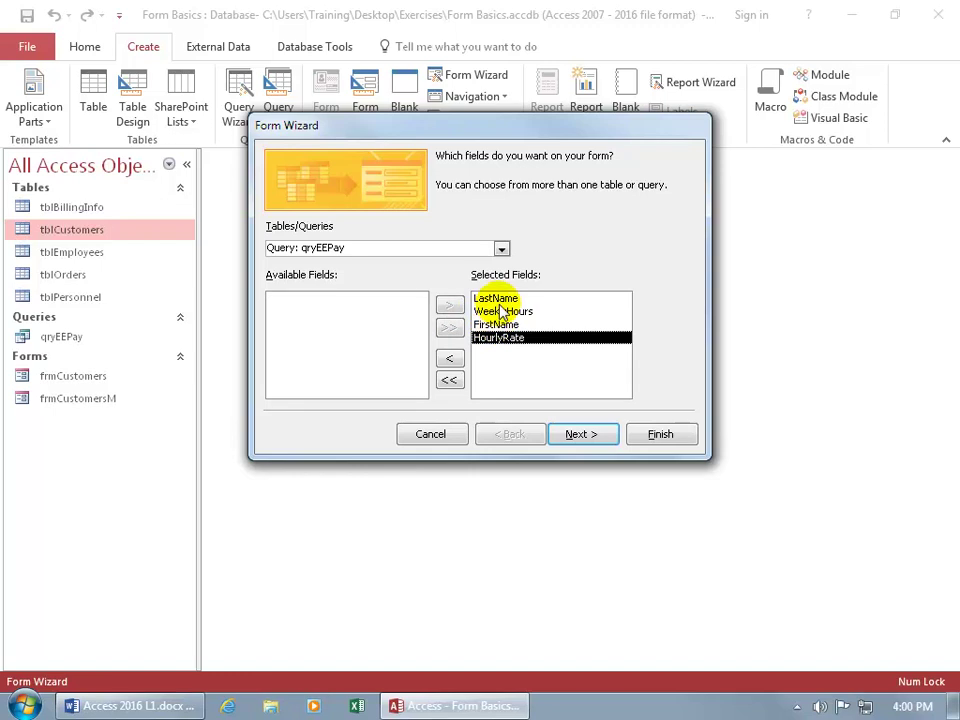
click(449, 362)
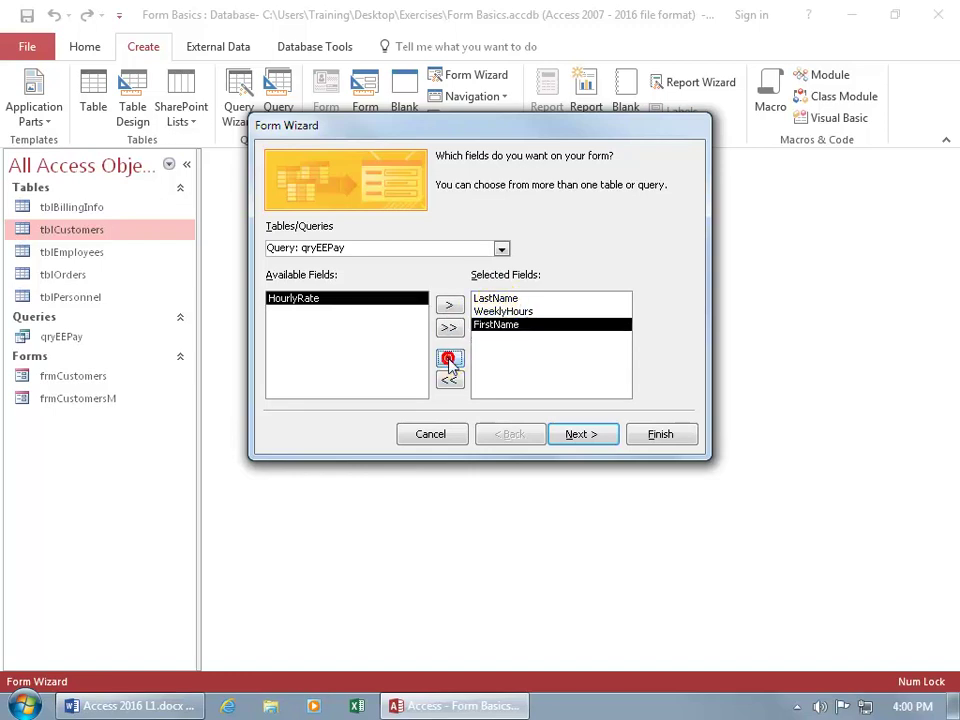
click(452, 382)
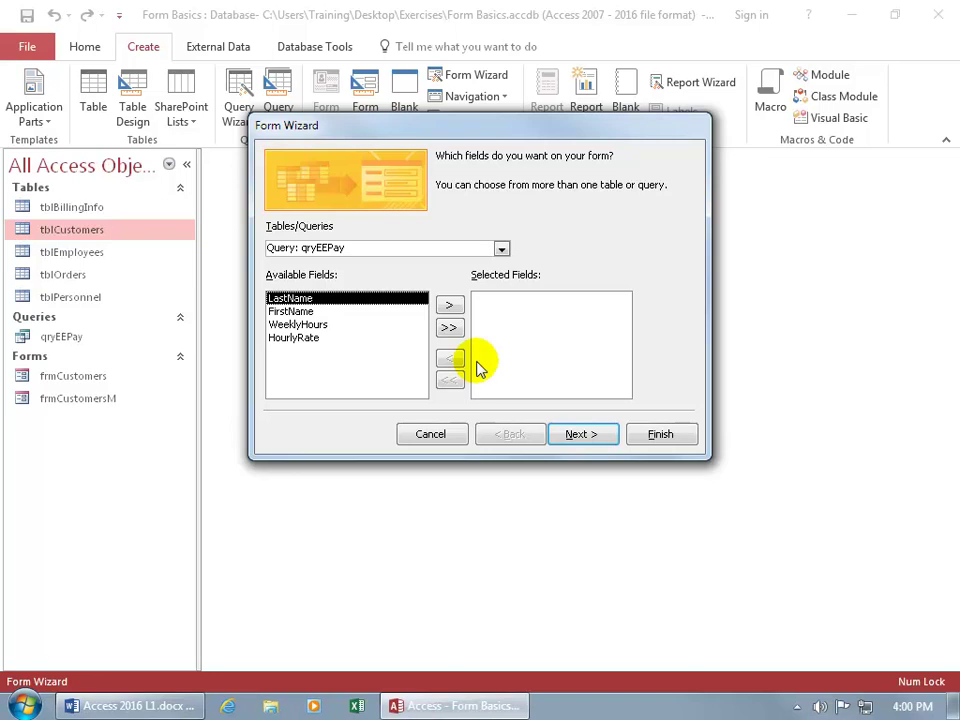
Switch the source to tblCustomers and add CustomerName, City and PostalCode
click(501, 249)
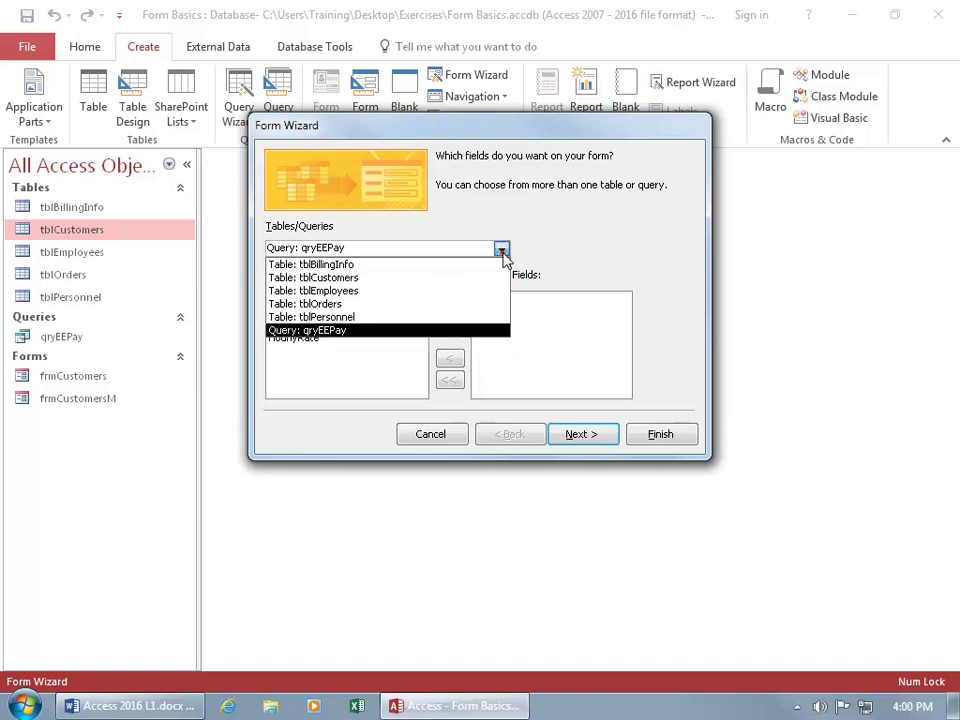
click(362, 279)
double_click(315, 311)
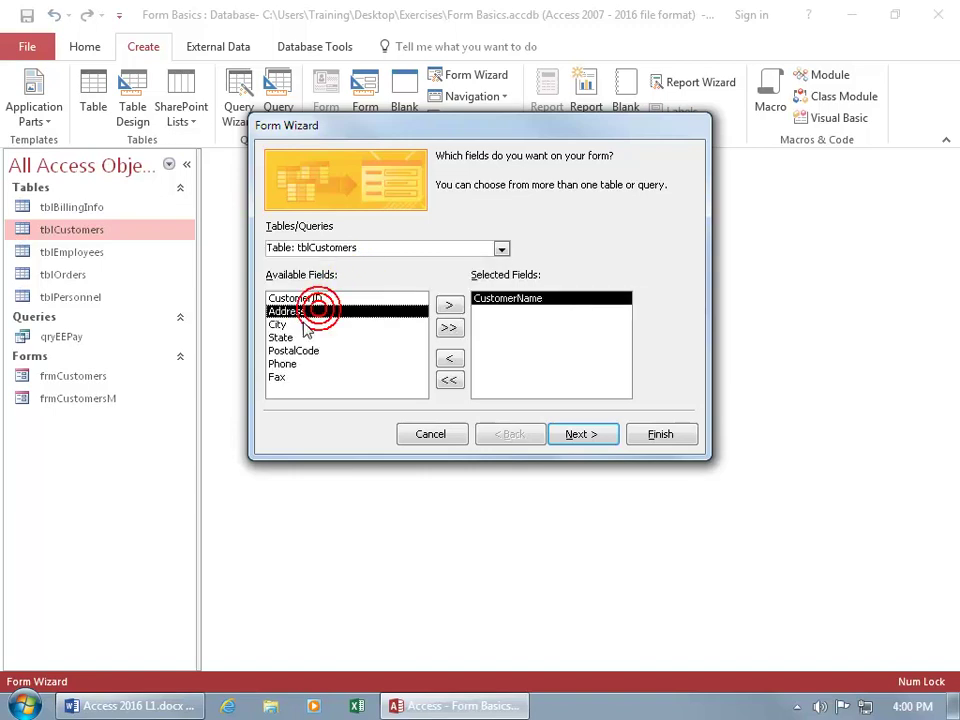
click(287, 327)
double_click(287, 327)
double_click(294, 337)
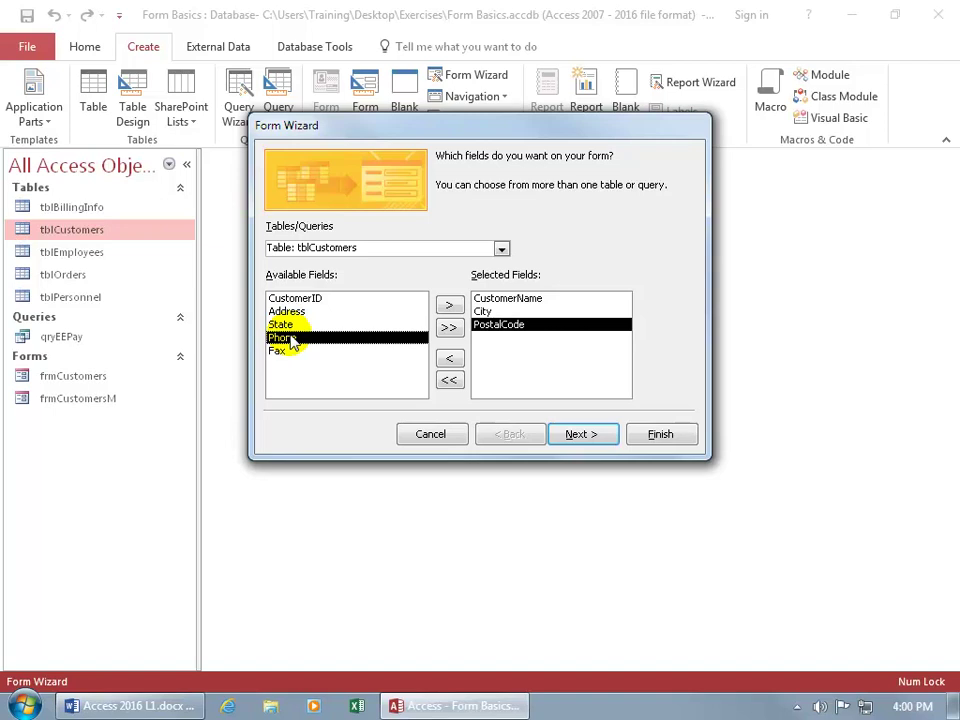
Switch the source to tblOrders and add OrderDate, Quantity and ItemNum
click(502, 249)
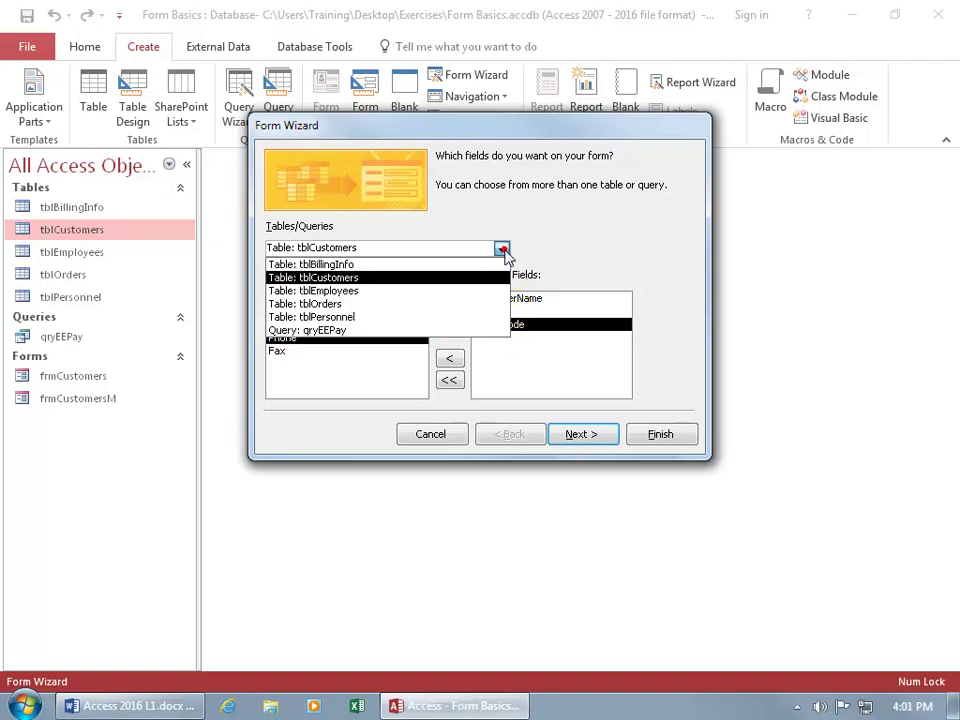
click(407, 305)
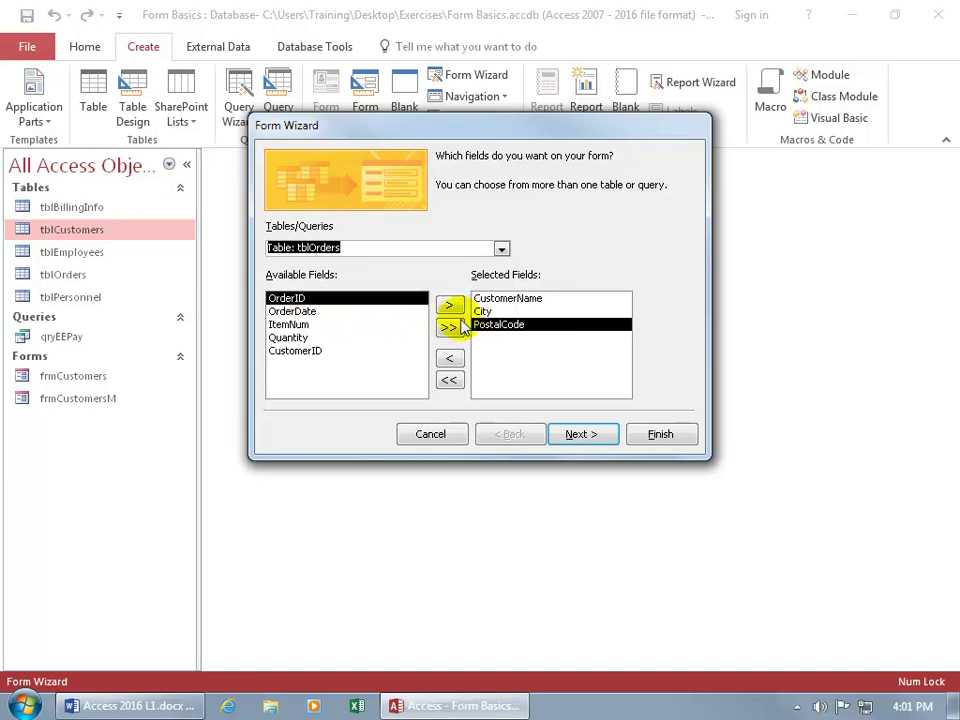
double_click(310, 312)
double_click(300, 324)
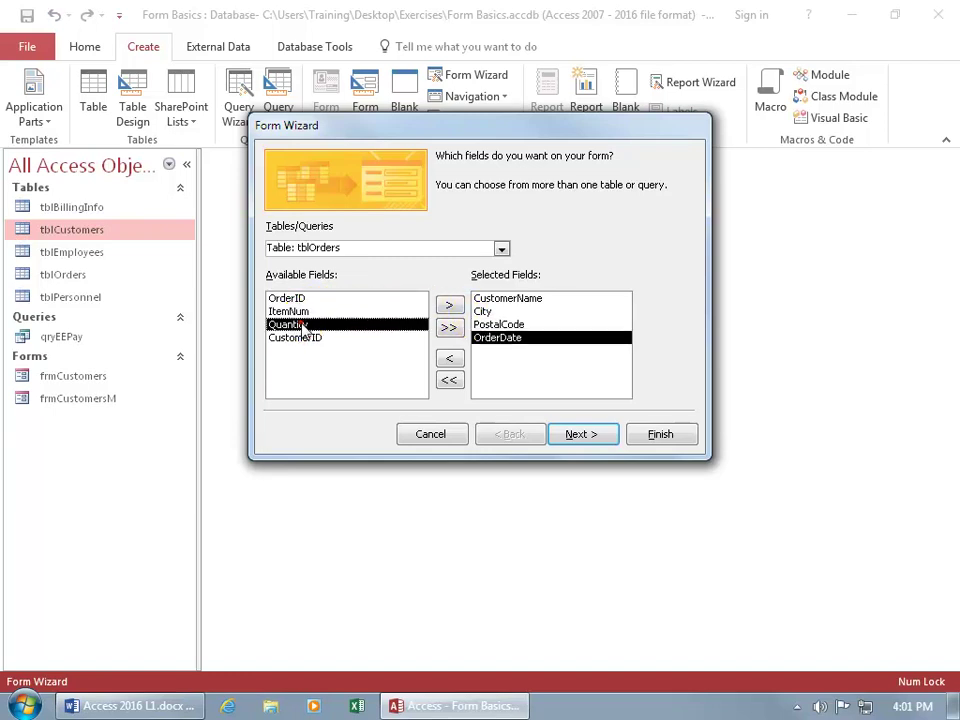
double_click(305, 312)
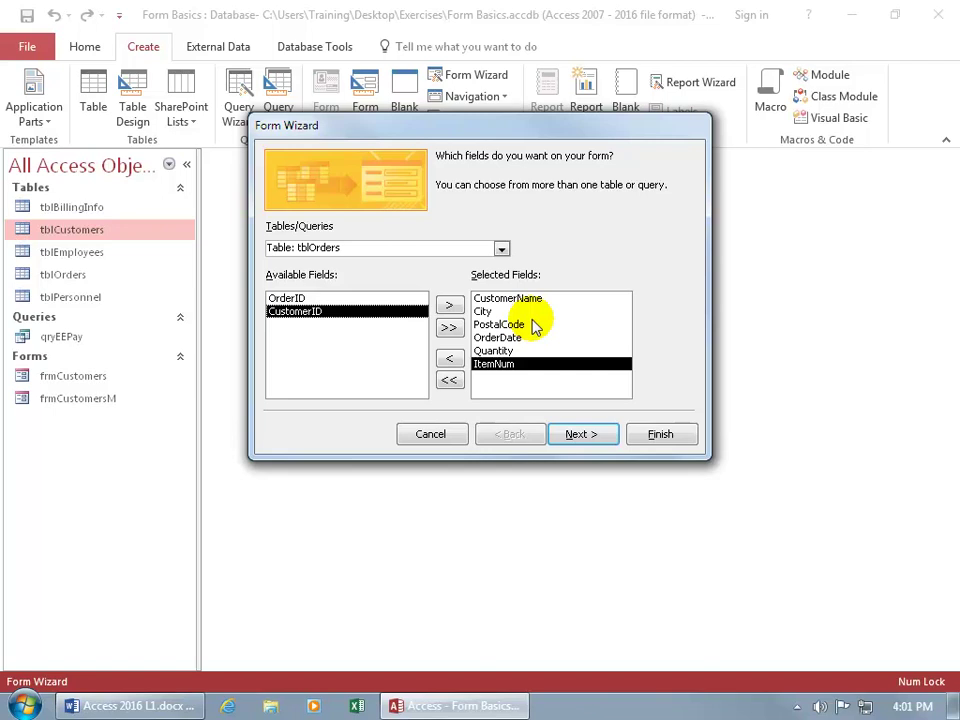
Clear all selected fields, return to tblCustomers, and add all eight of its fields
click(449, 380)
click(501, 249)
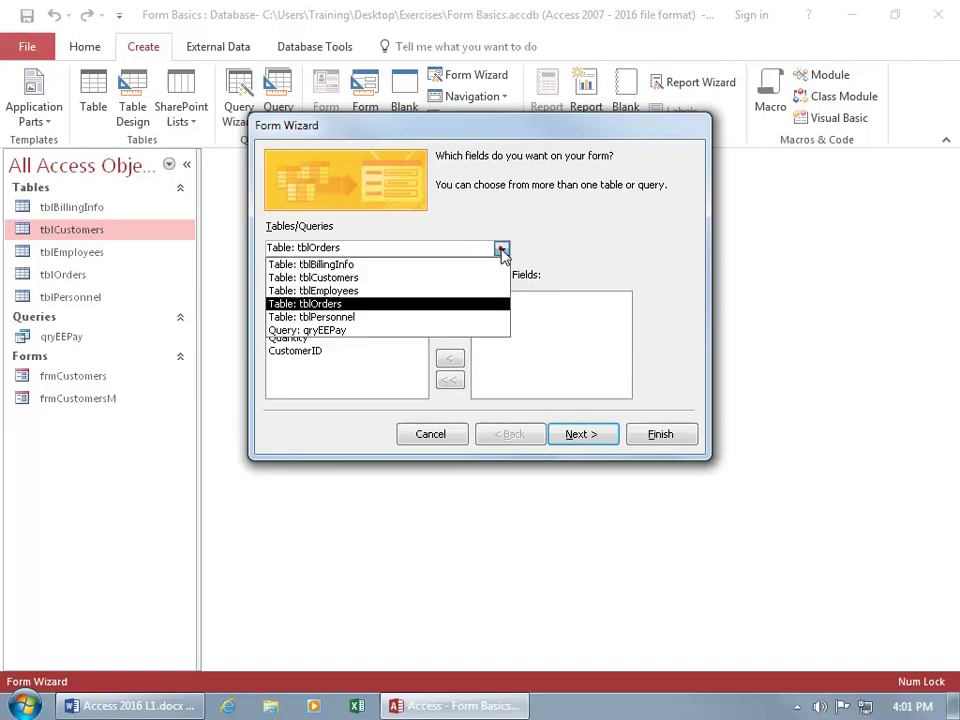
click(427, 287)
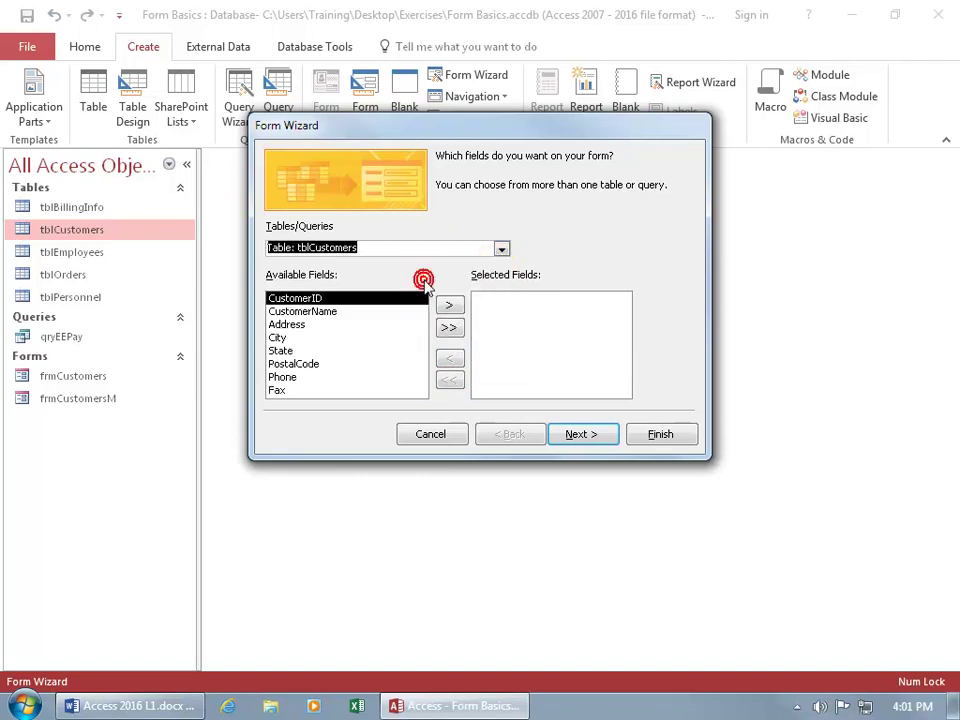
click(449, 329)
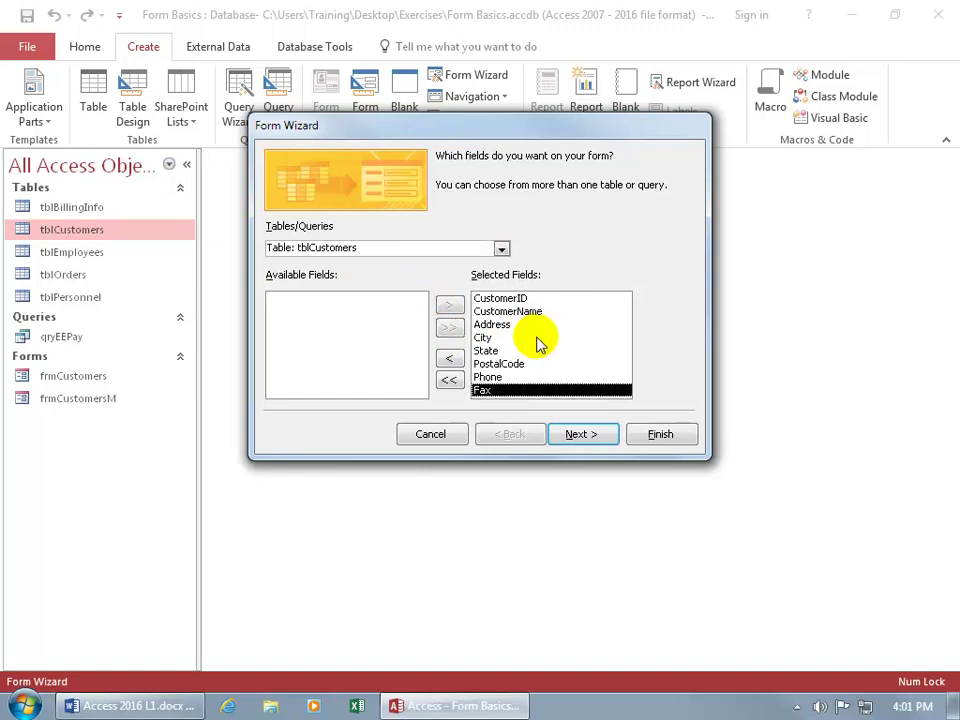
Preview the Datasheet and Justified layouts, settle on Tabular, and advance to the title step
click(576, 432)
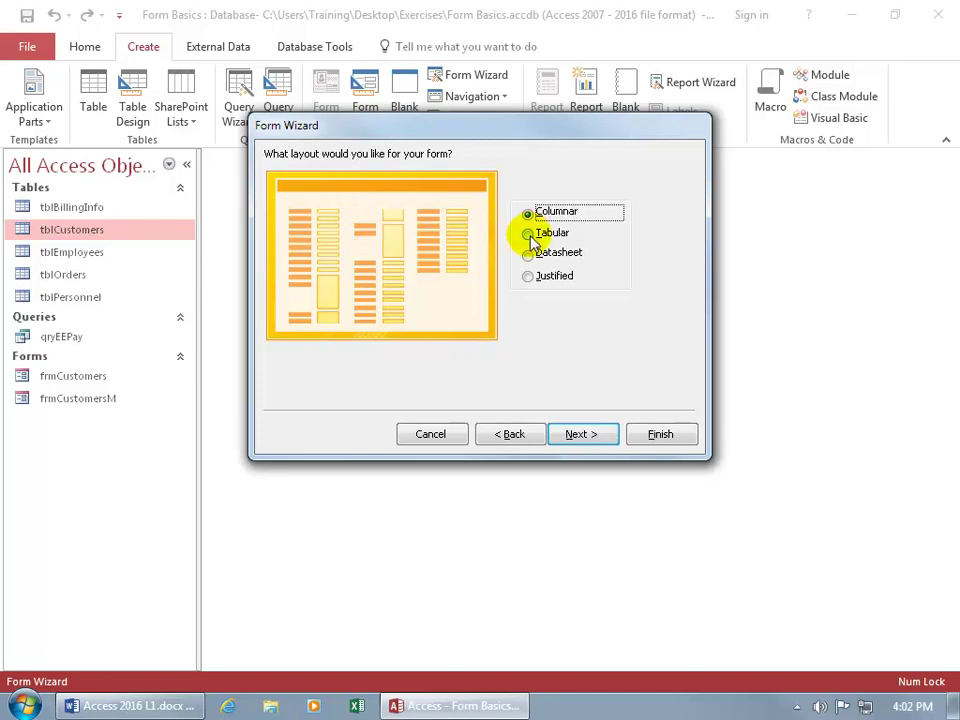
click(529, 236)
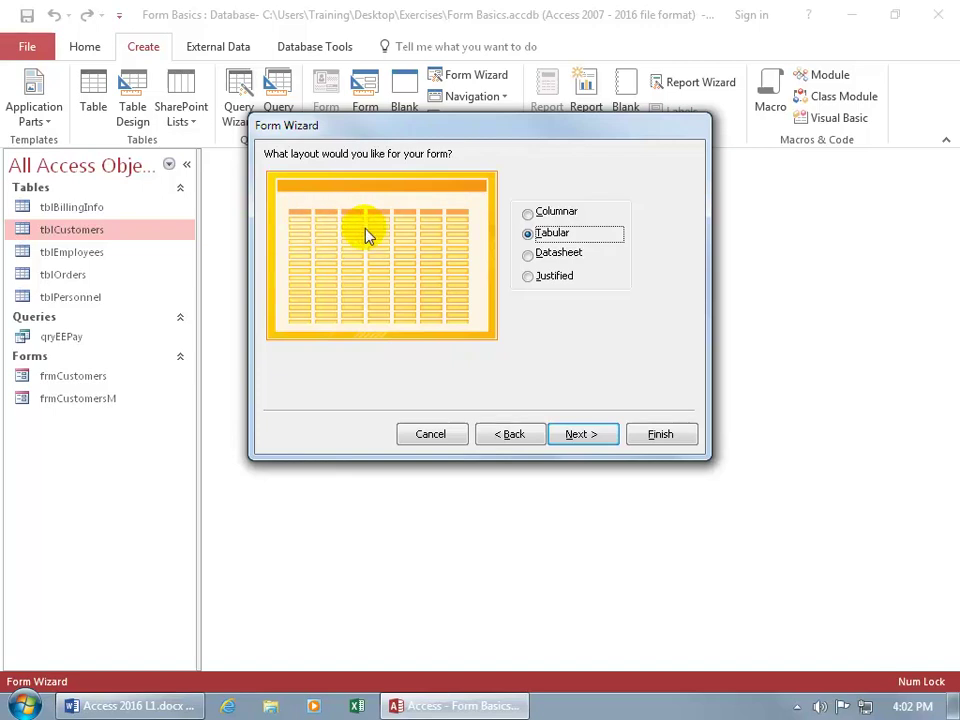
click(531, 256)
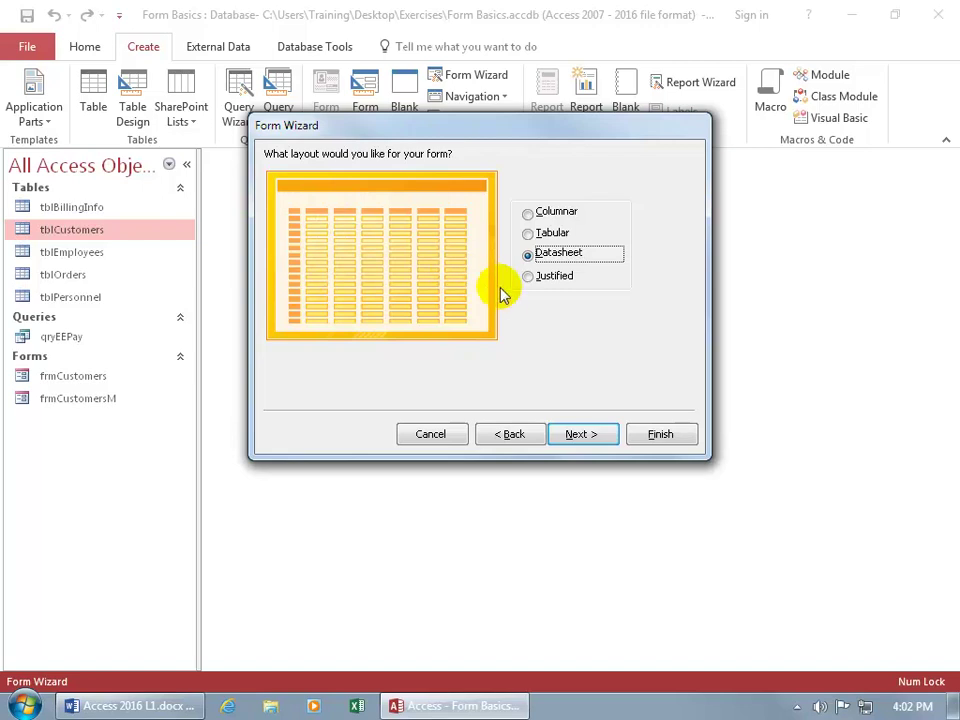
click(529, 277)
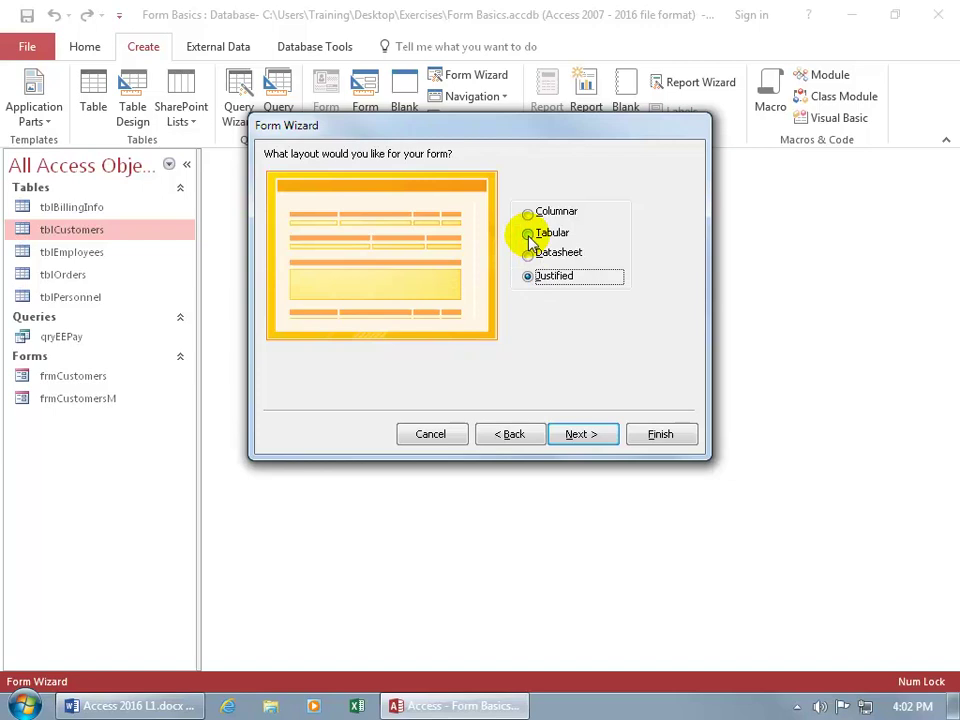
click(528, 235)
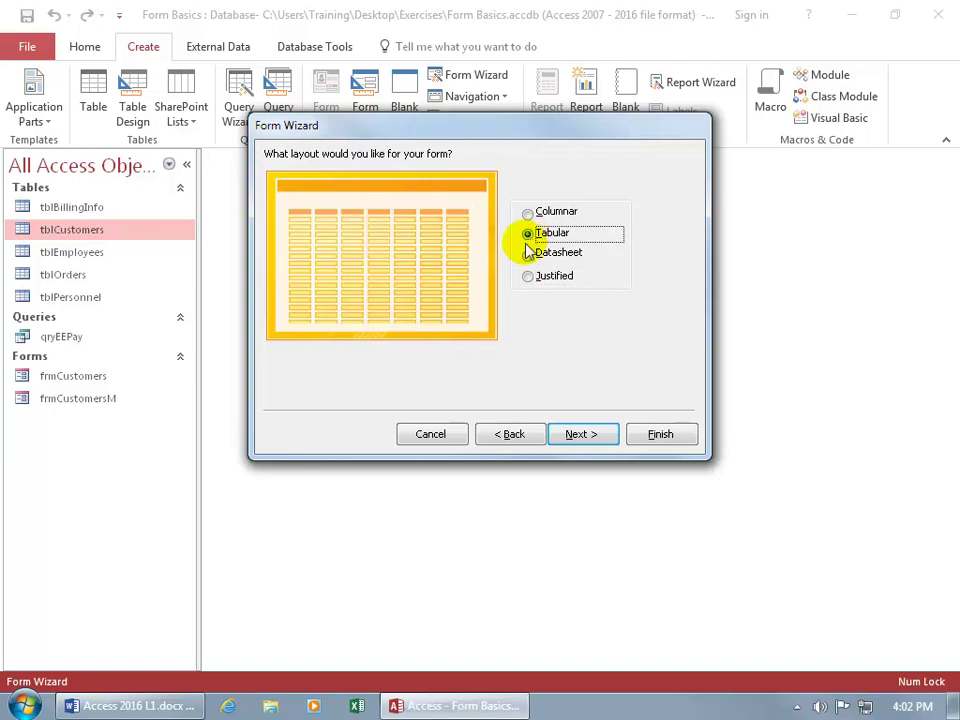
click(572, 434)
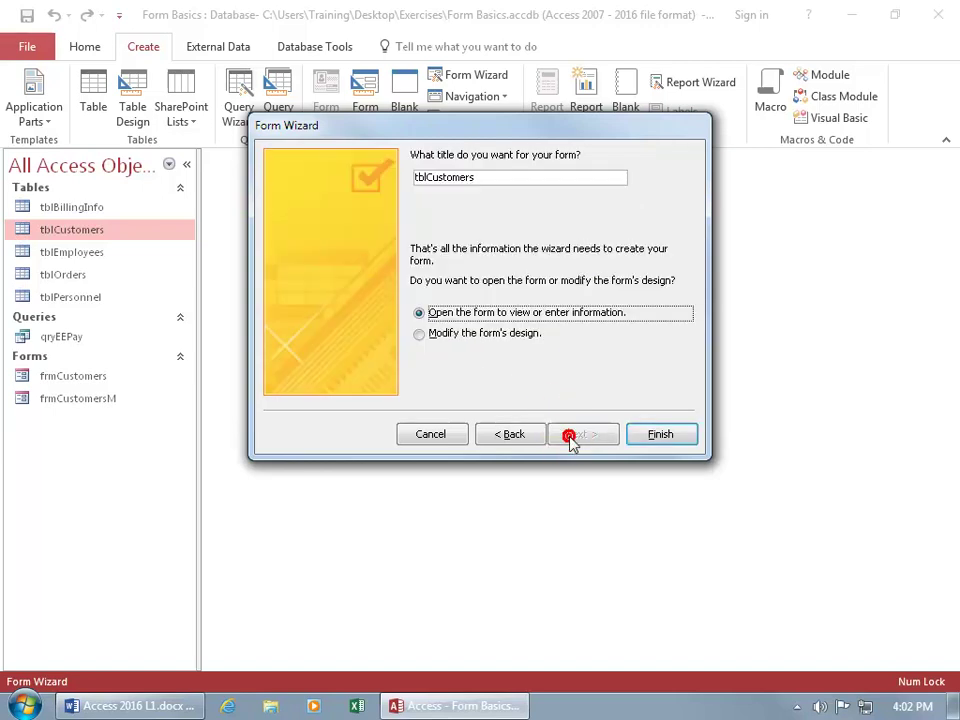
Rename the title from tblCustomers to frmCustomersWiz and finish, opening the form
click(427, 180)
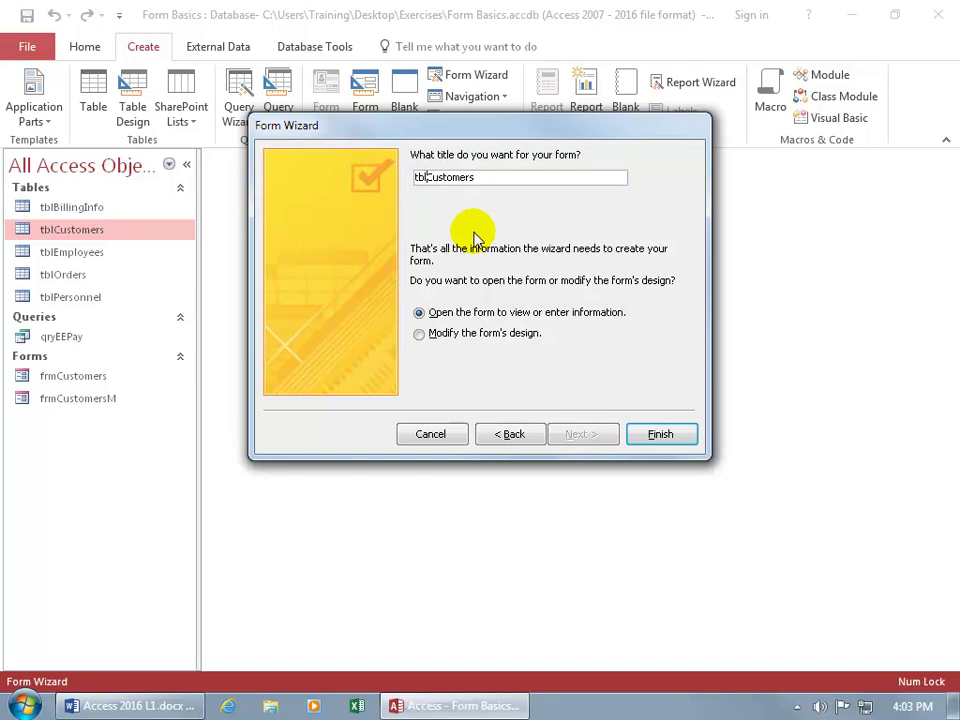
key(BackSpace)
key(BackSpace)
key(BackSpace)
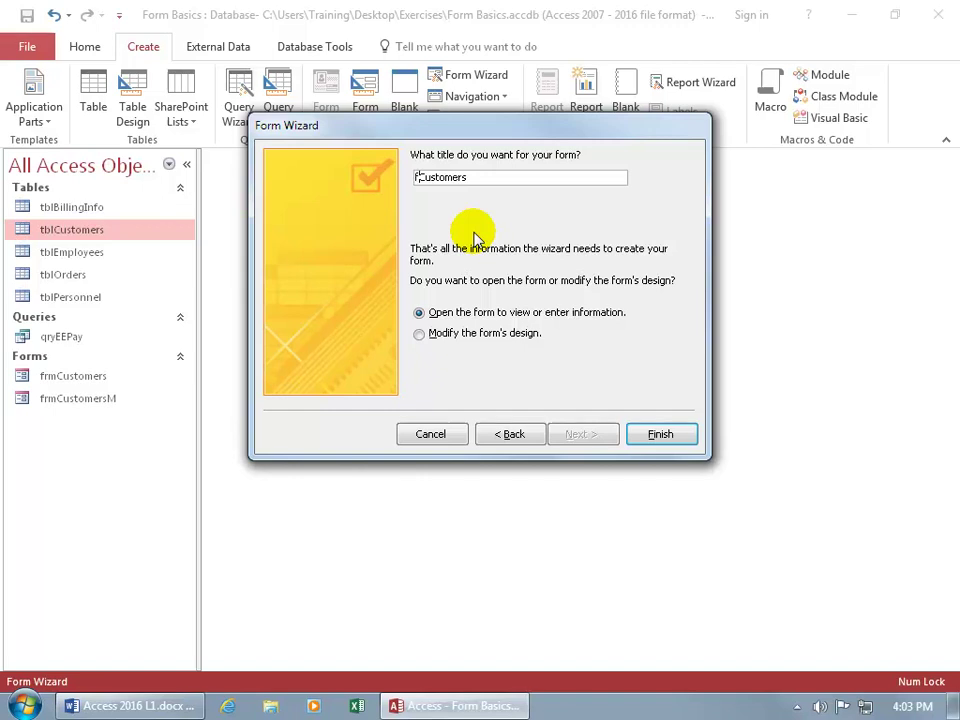
text(frm)
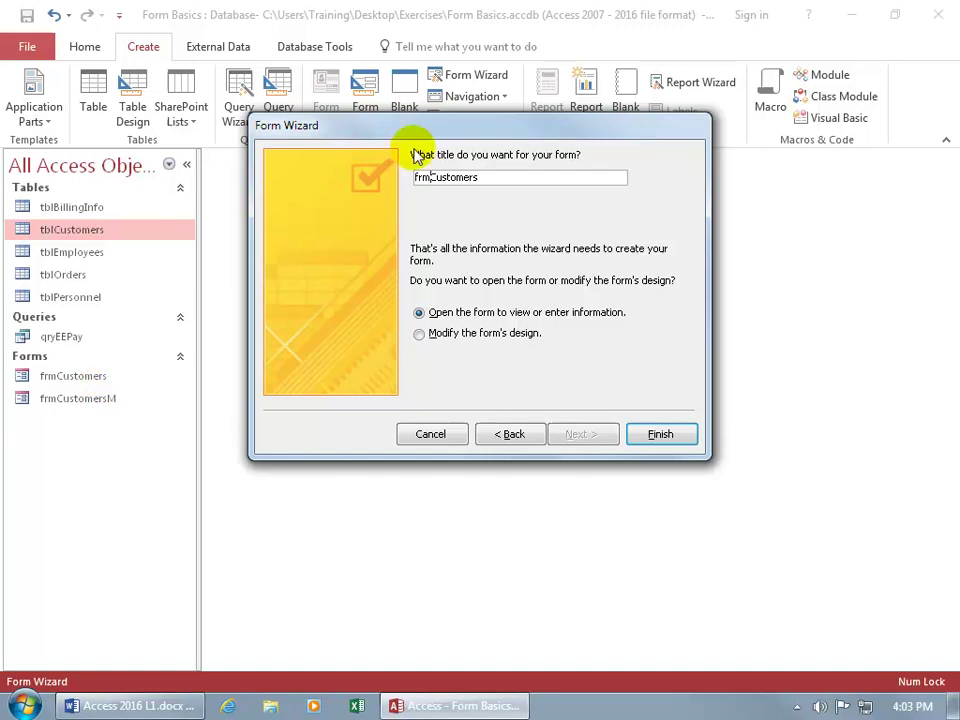
click(489, 177)
text(Wi)
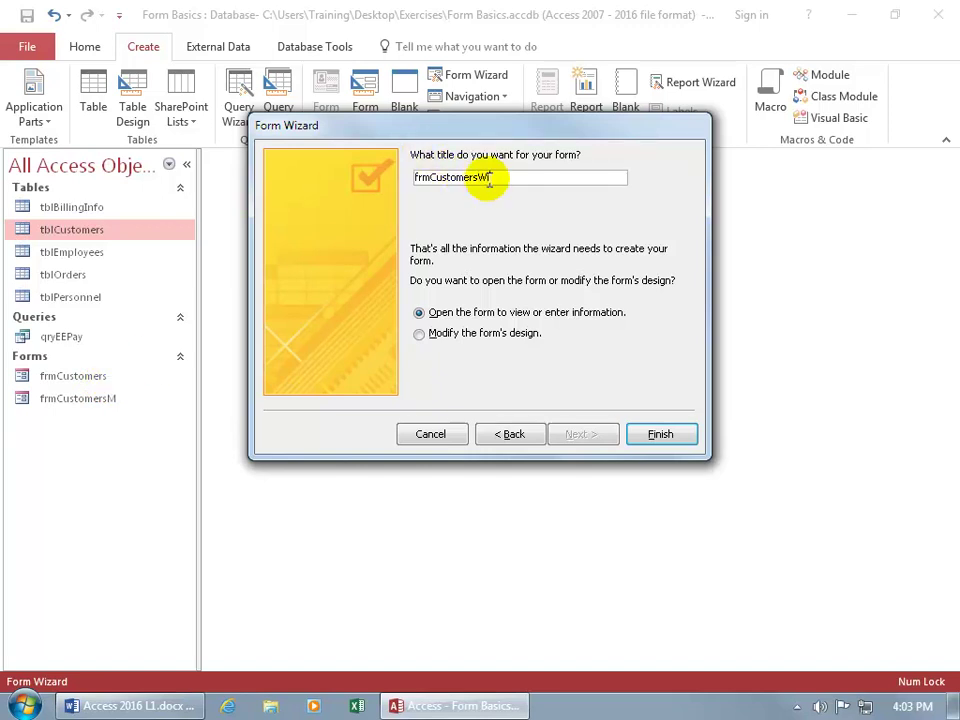
text(z)
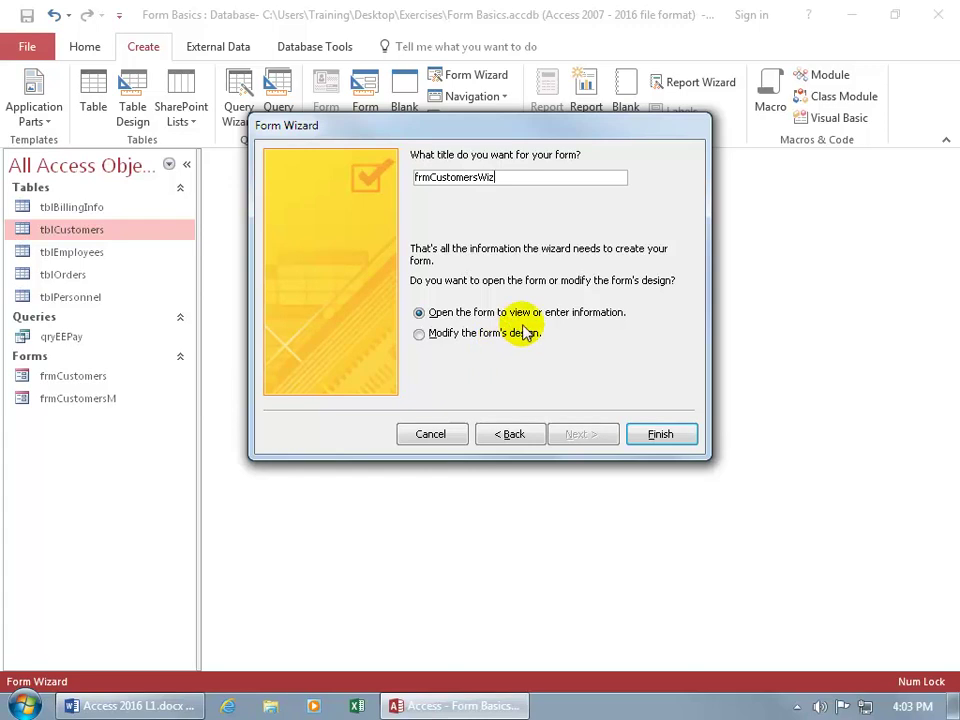
click(660, 434)
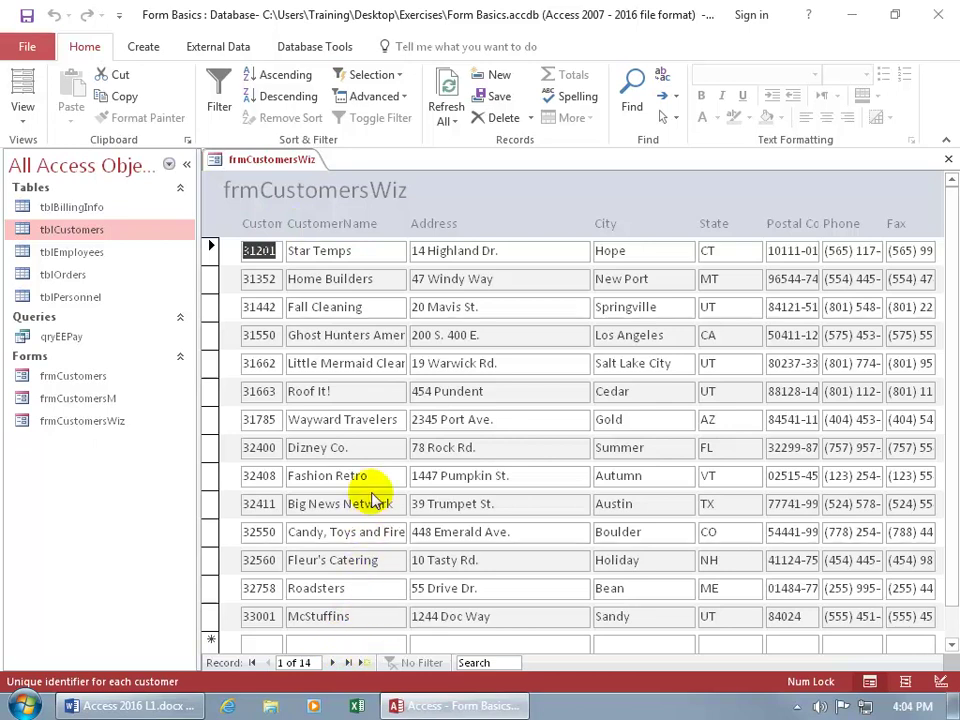
Go to the blank new-record row below the 14 customers in frmCustomersWiz
click(364, 666)
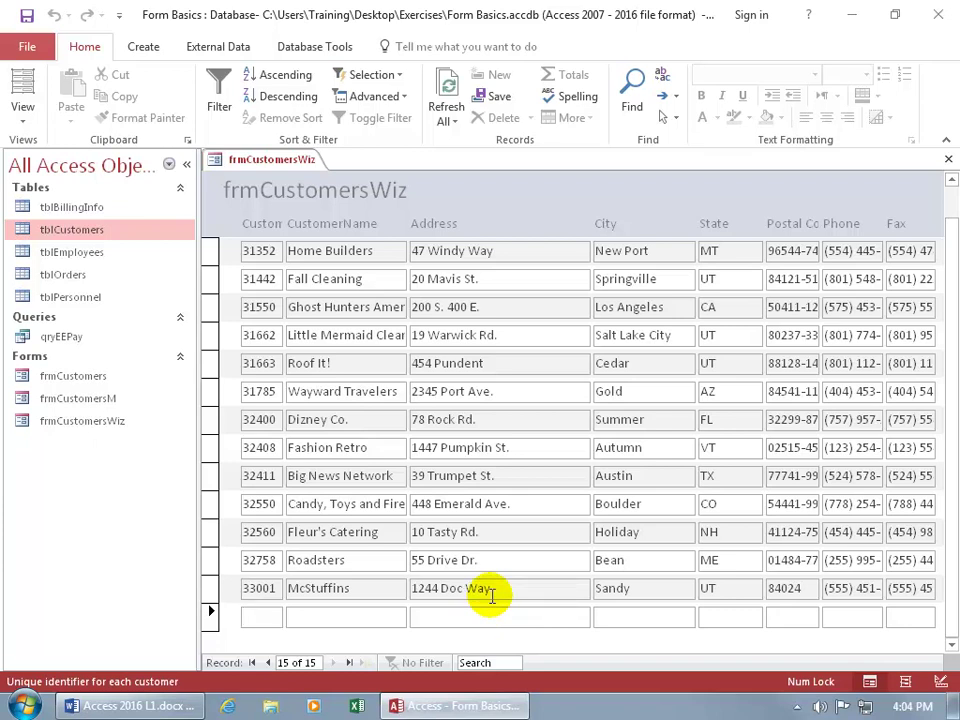
Put frmCustomersWiz into Layout view and close the Field List pane
right_click(279, 164)
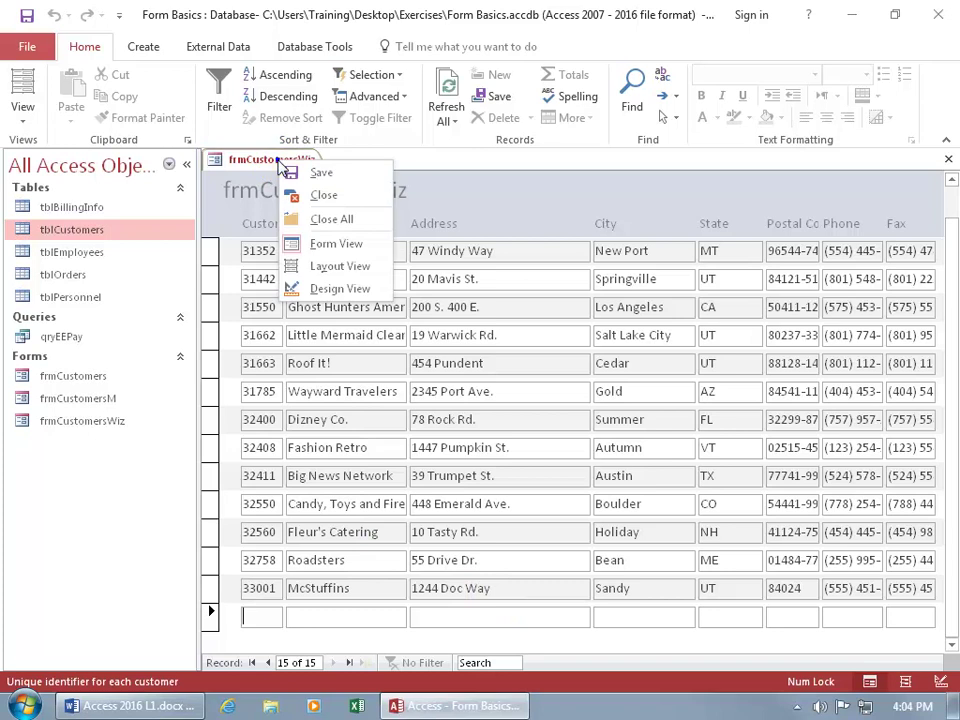
click(318, 266)
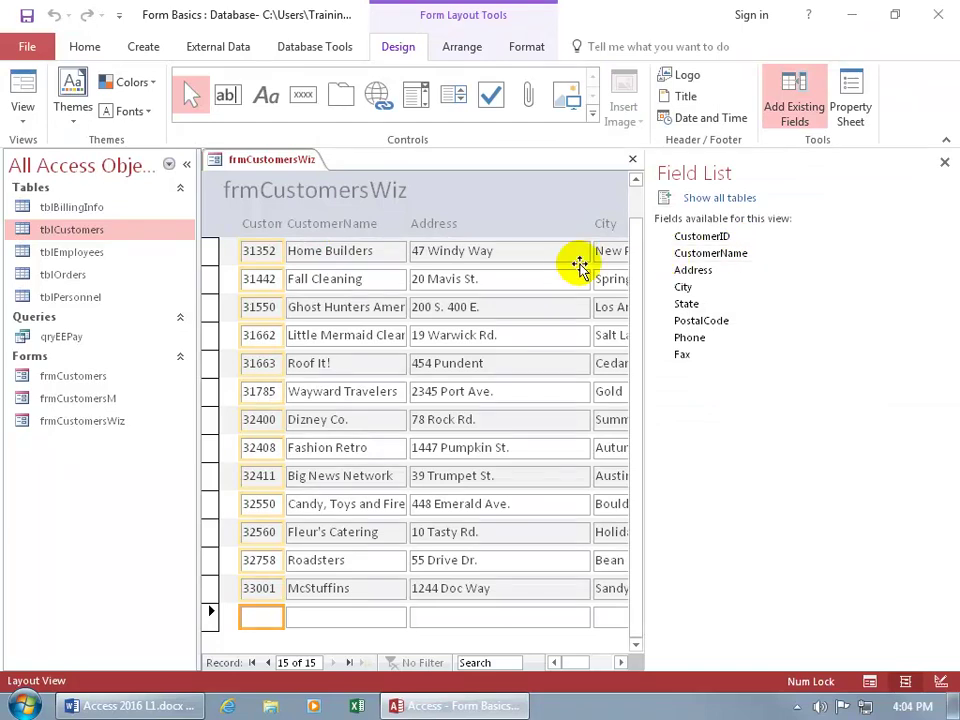
click(944, 162)
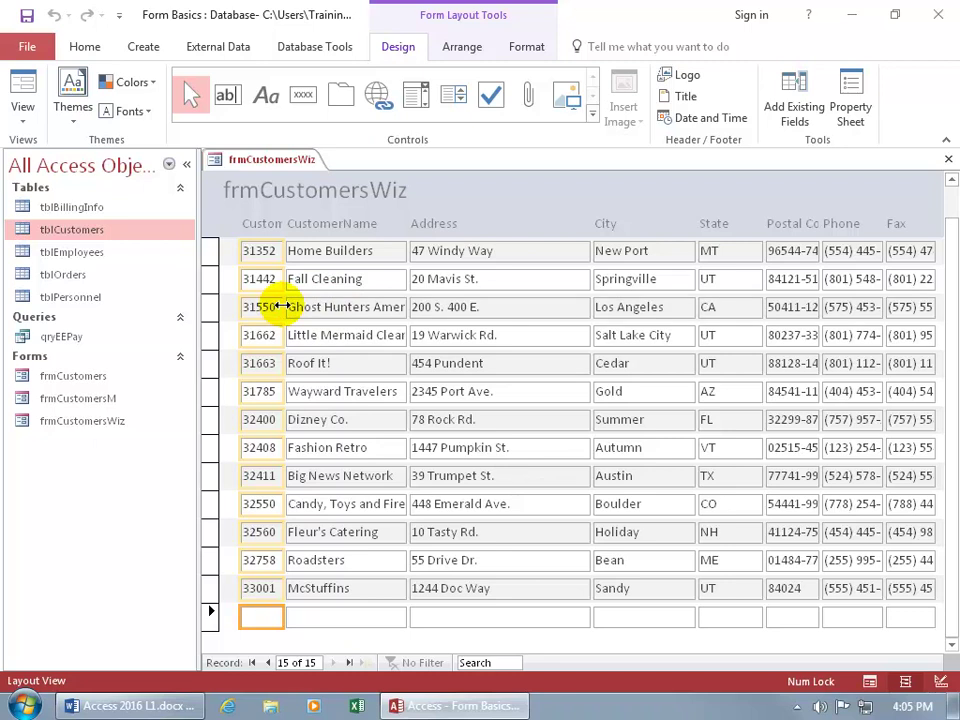
View frmCustomersWiz in Design view, then switch it back to Form view
right_click(268, 162)
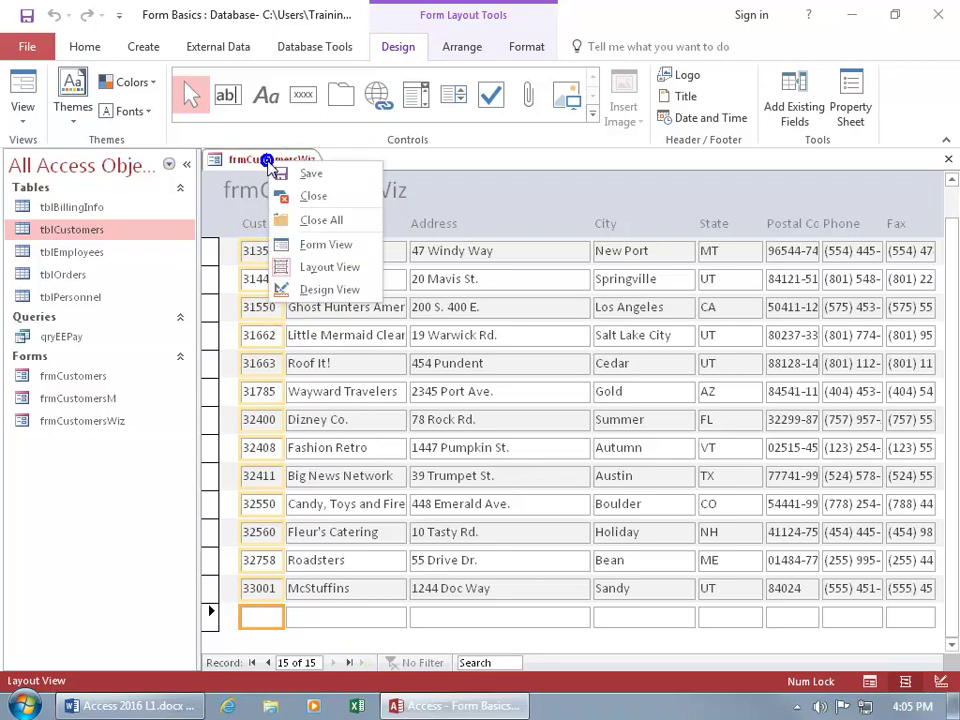
click(306, 289)
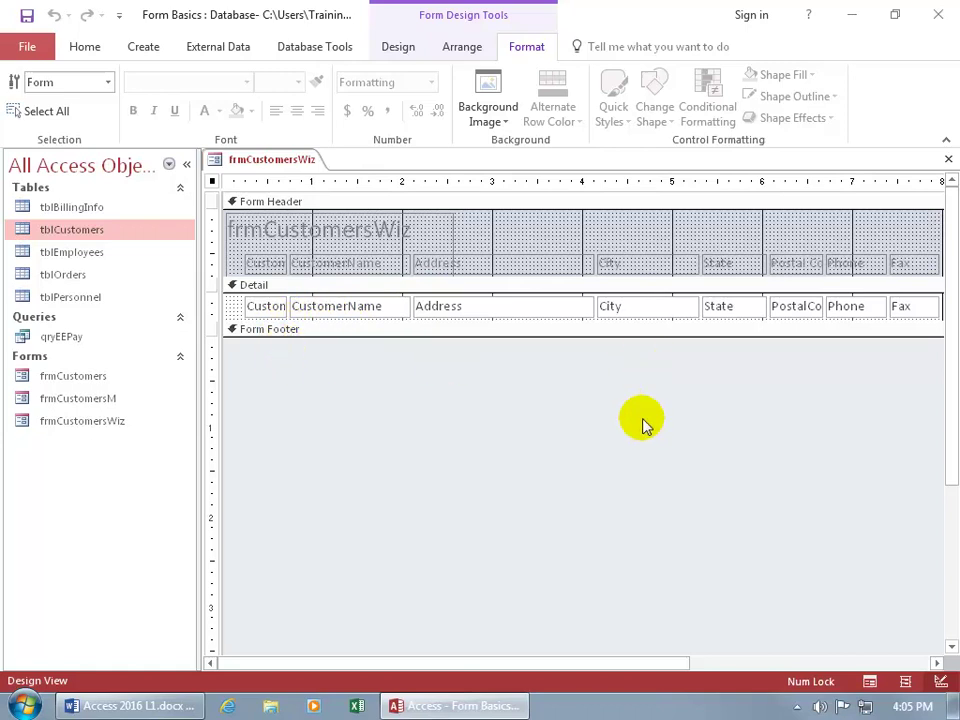
right_click(277, 168)
click(321, 246)
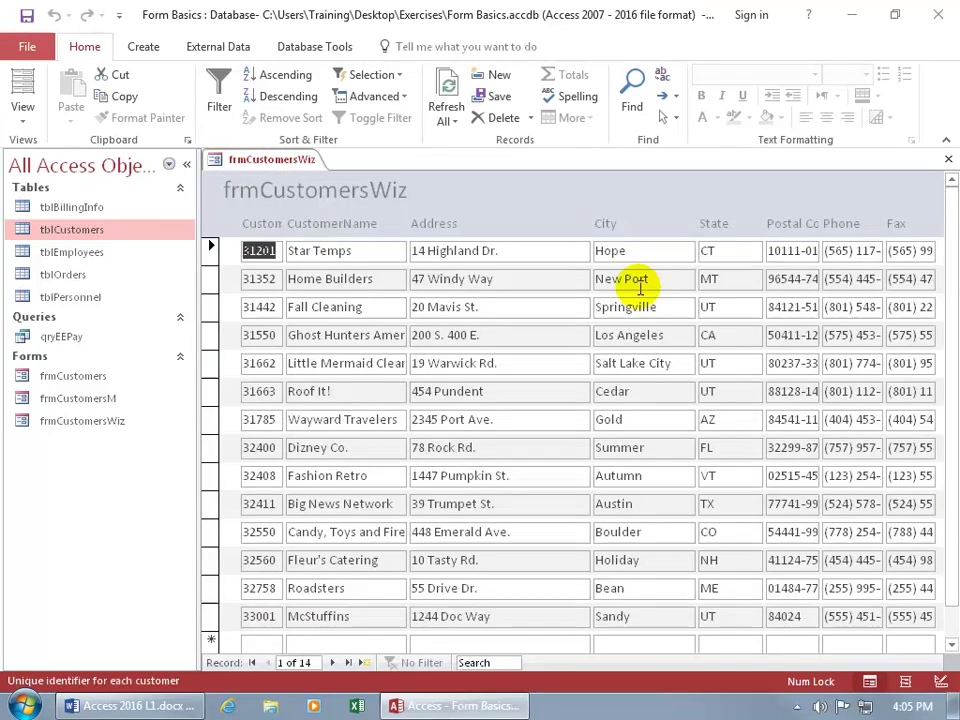